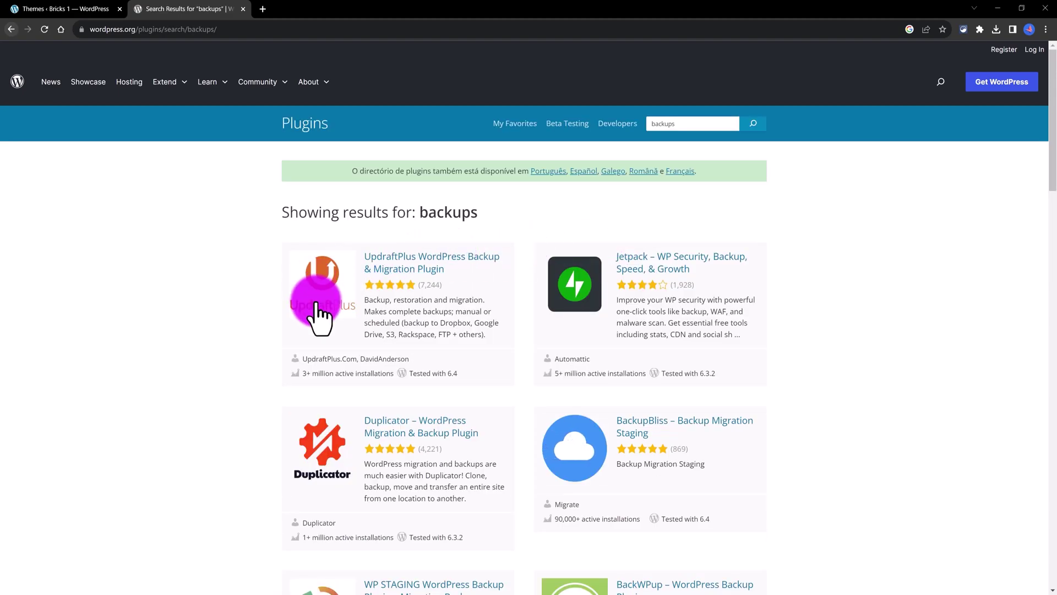
pyautogui.scroll(-2, 330, 335)
pyautogui.scroll(-1, 334, 347)
pyautogui.scroll(-1, 355, 332)
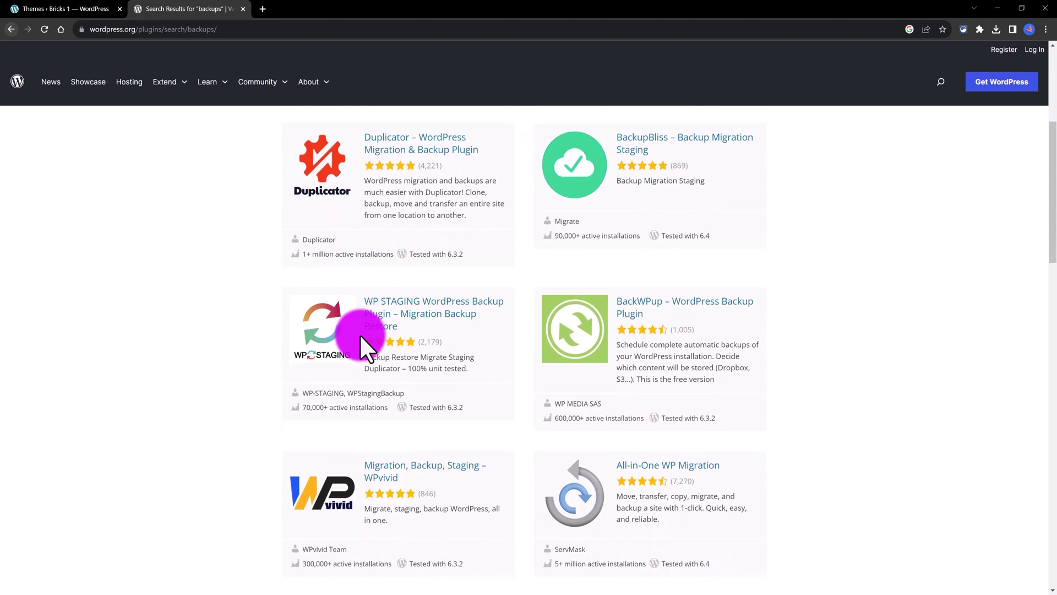
pyautogui.scroll(-2, 355, 338)
pyautogui.scroll(-2, 314, 354)
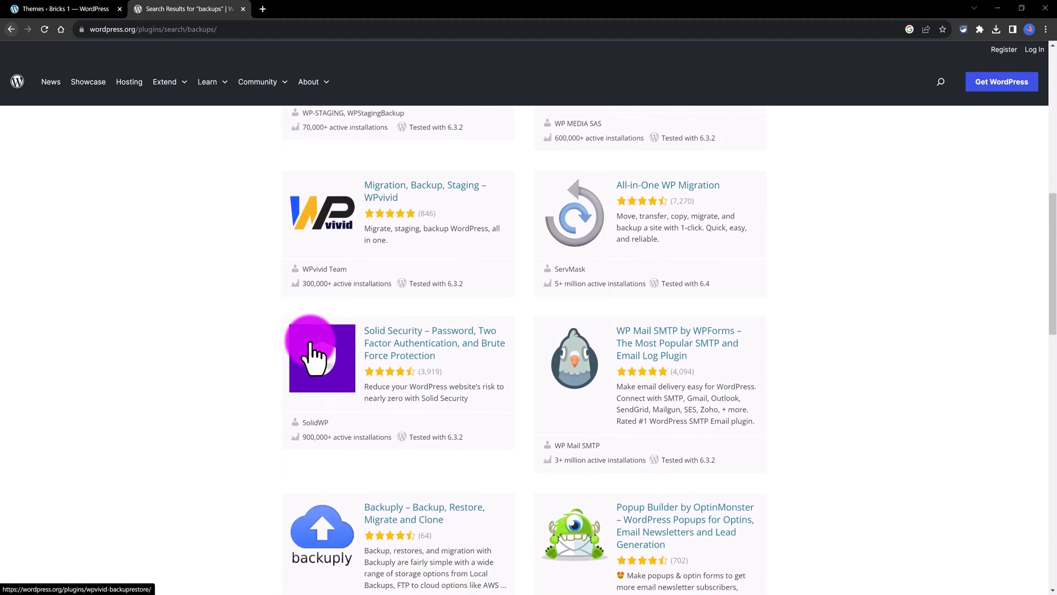
pyautogui.scroll(-3, 317, 353)
pyautogui.scroll(-1, 309, 340)
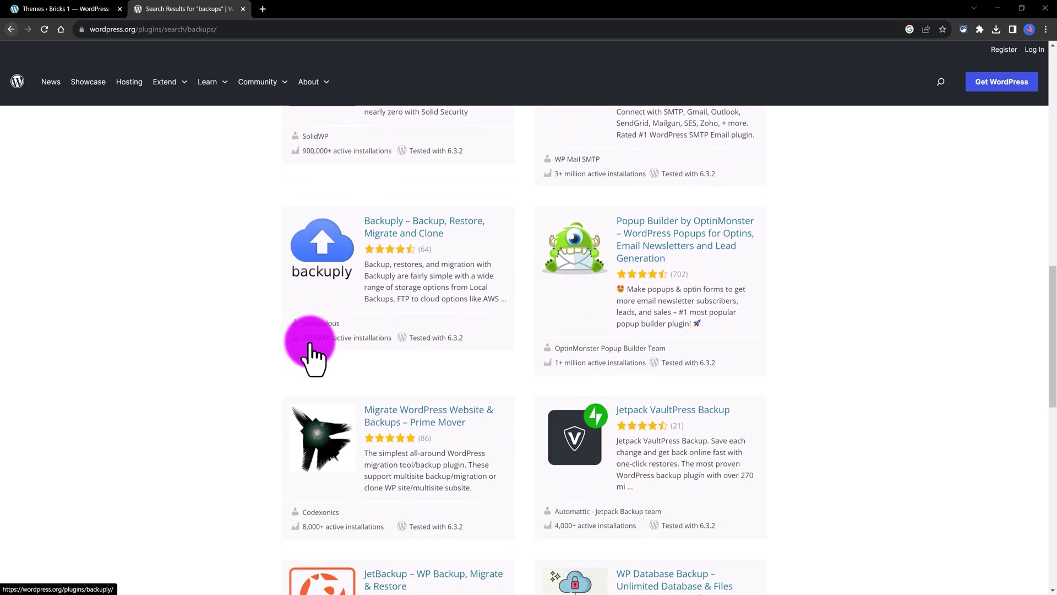
# - Close the wordpress.org plugin directory tab and return to the WordPress dashboard
pyautogui.hotkey('ctrl', 'w')
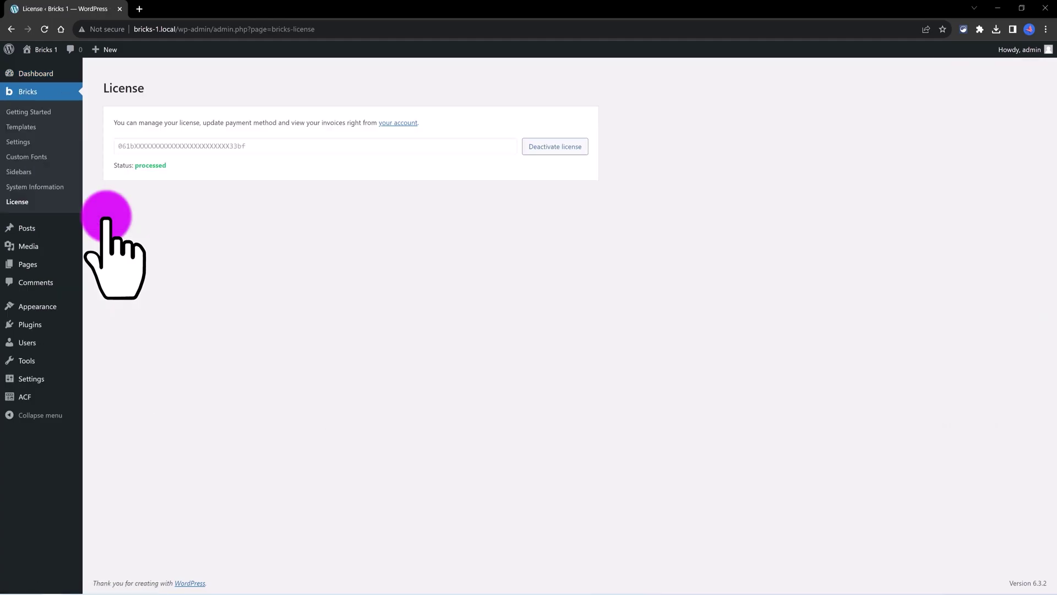
pyautogui.click(70, 75)
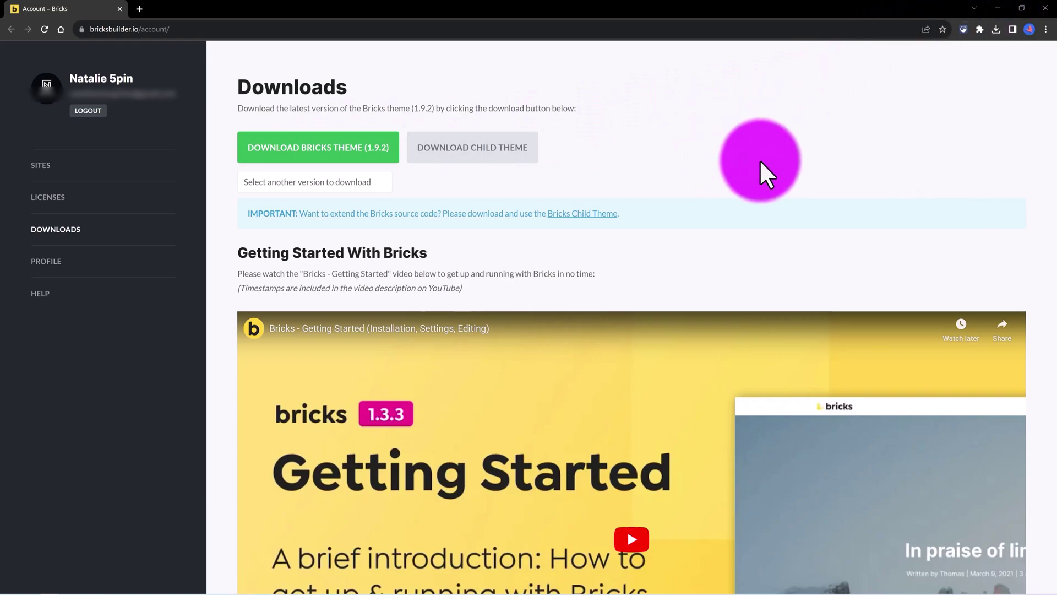
pyautogui.scroll(-2, 764, 174)
pyautogui.scroll(-1, 765, 174)
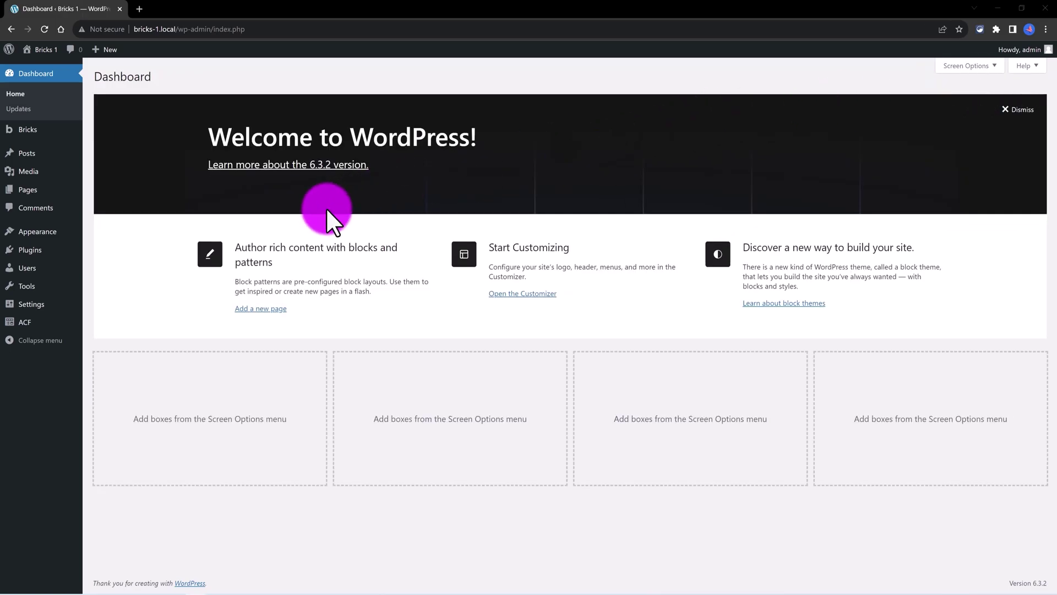
pyautogui.moveTo(37, 232)
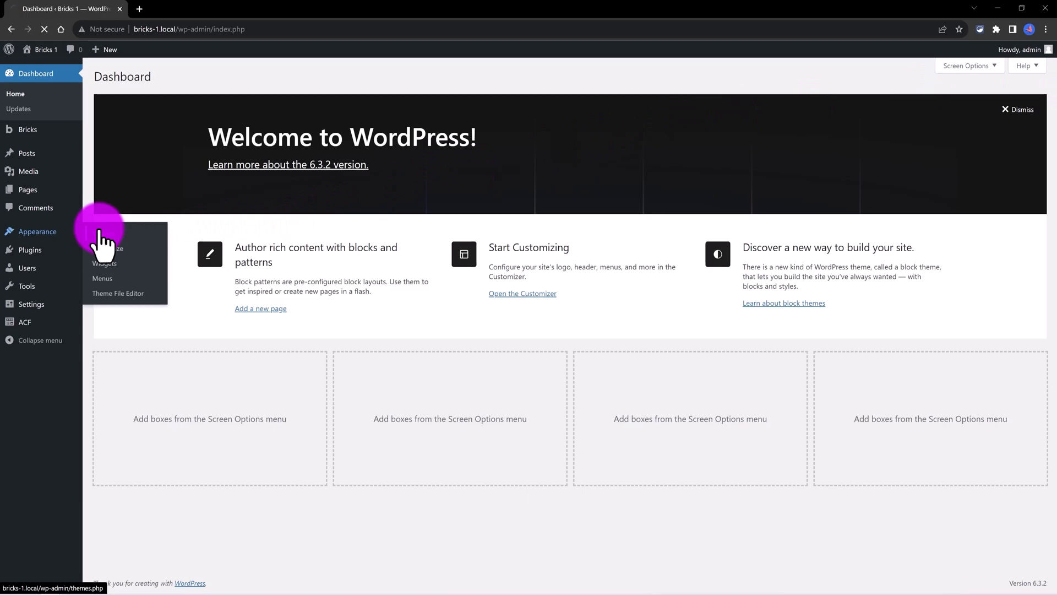
# - Reach the Upload Theme form via Appearance > Themes > Add New
pyautogui.click(98, 230)
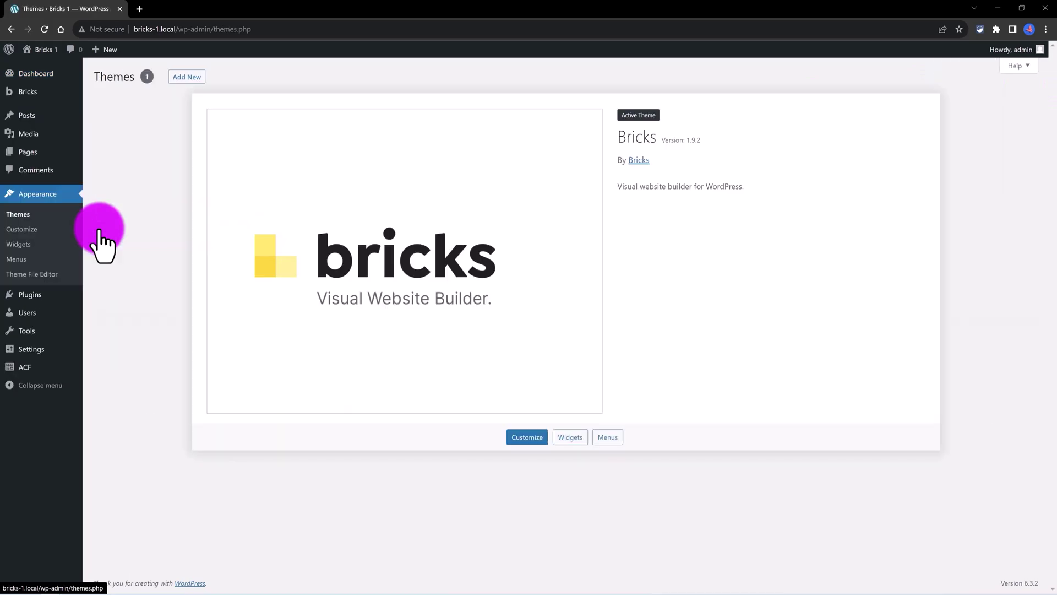
pyautogui.click(187, 76)
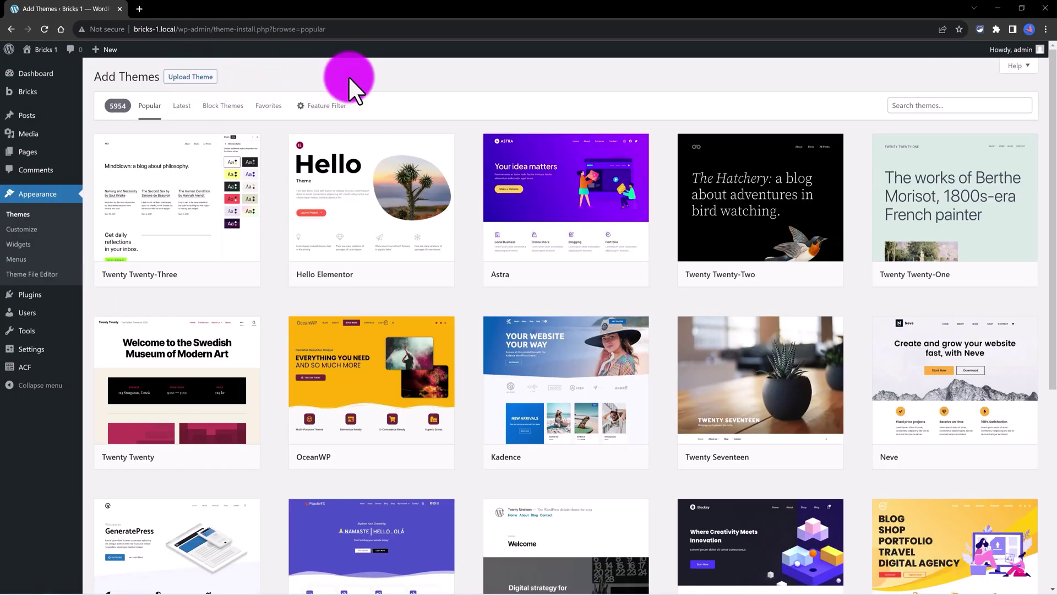
pyautogui.click(201, 80)
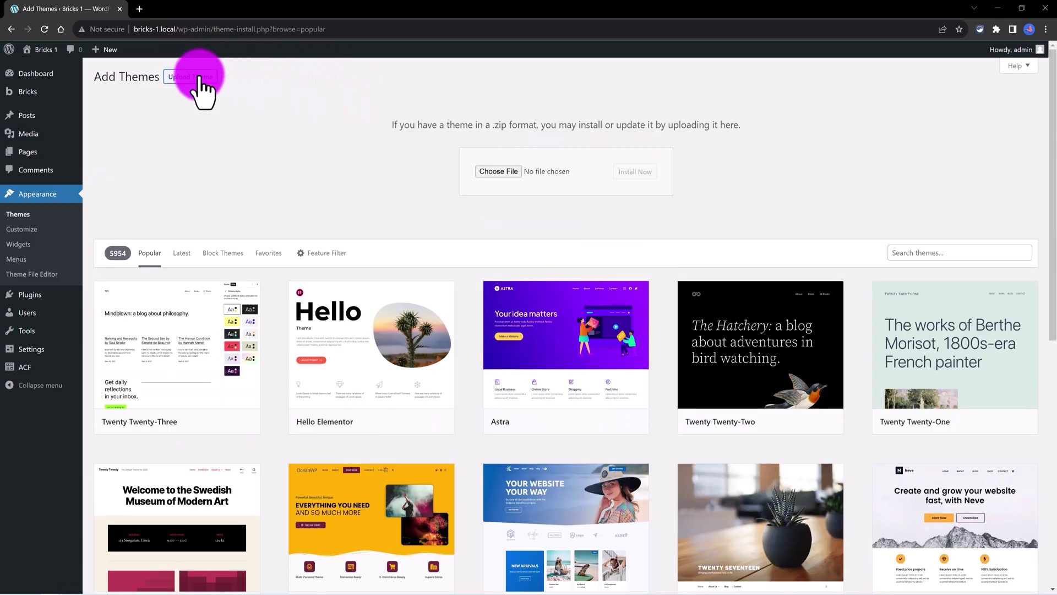